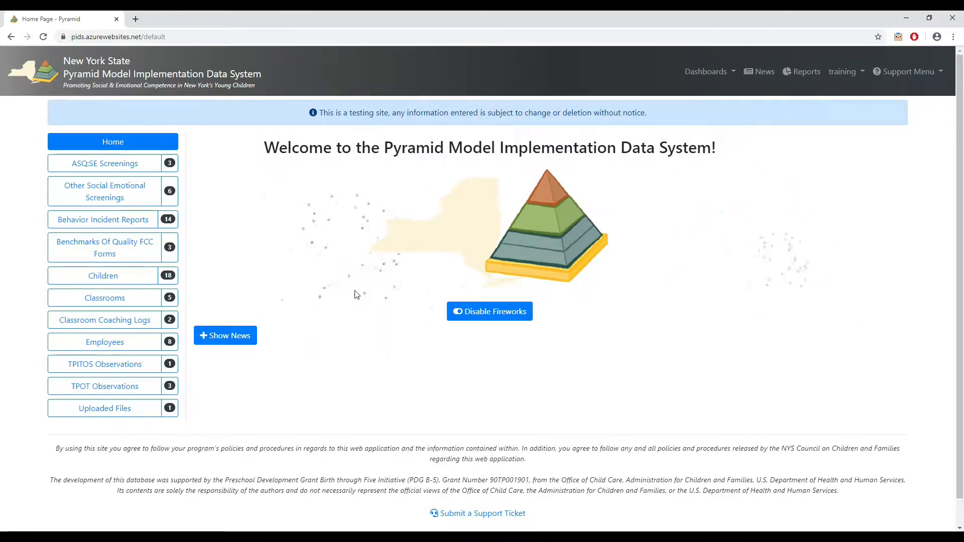
Delete the 24 Month ASQ:SE screening dated 06/30/2019 from the ASQ:SE screenings list.
{"action": "left_click", "coordinate": [116, 170]}
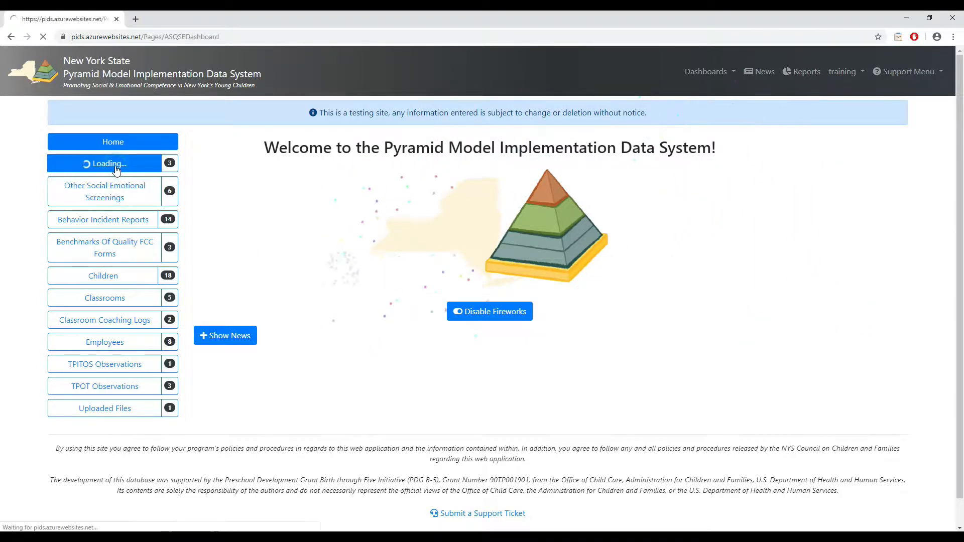
{"action": "scroll", "coordinate": [511, 272], "scroll_direction": "down", "scroll_amount": 2}
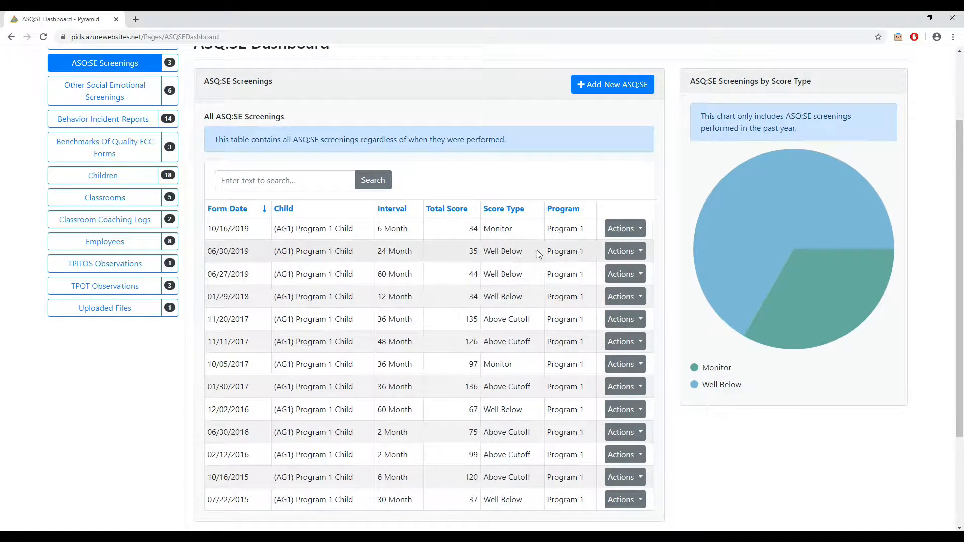
{"action": "left_click", "coordinate": [627, 251]}
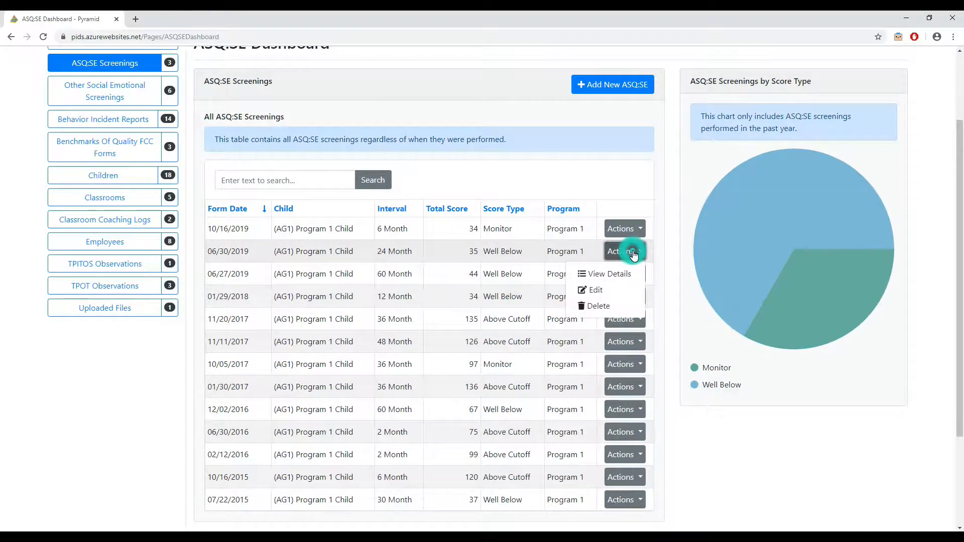
{"action": "left_click", "coordinate": [610, 306]}
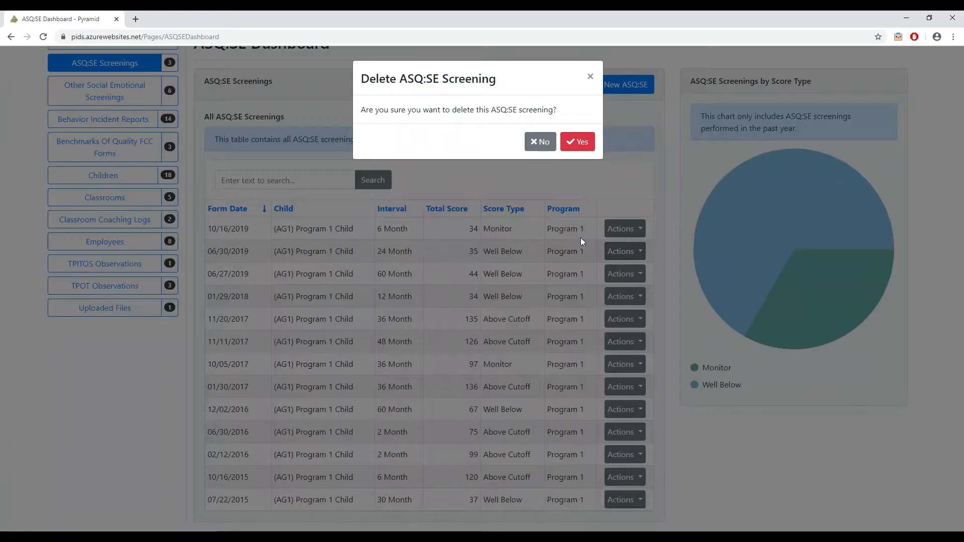
{"action": "left_click", "coordinate": [583, 143]}
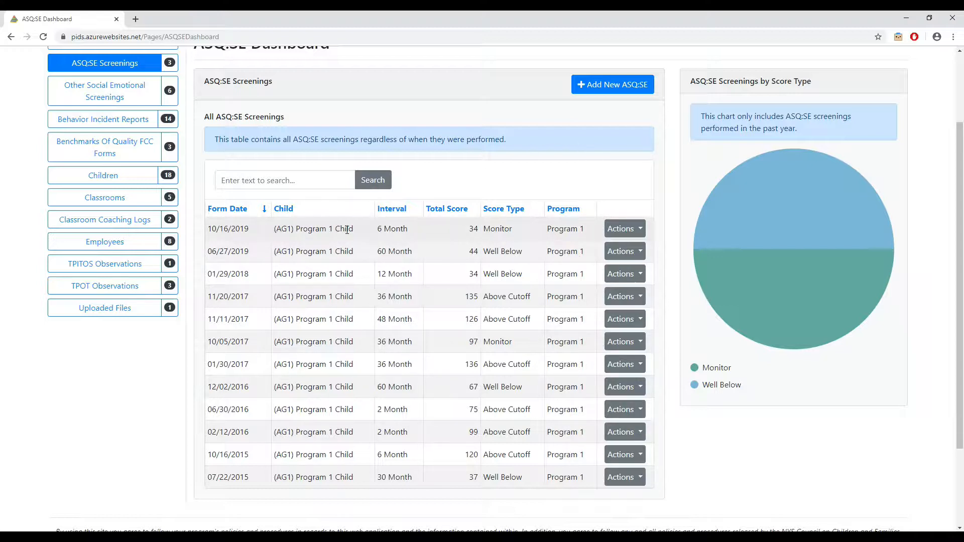
Search the children list for "program 1 child" and try to delete the child with ID AG1.
{"action": "left_click", "coordinate": [121, 181]}
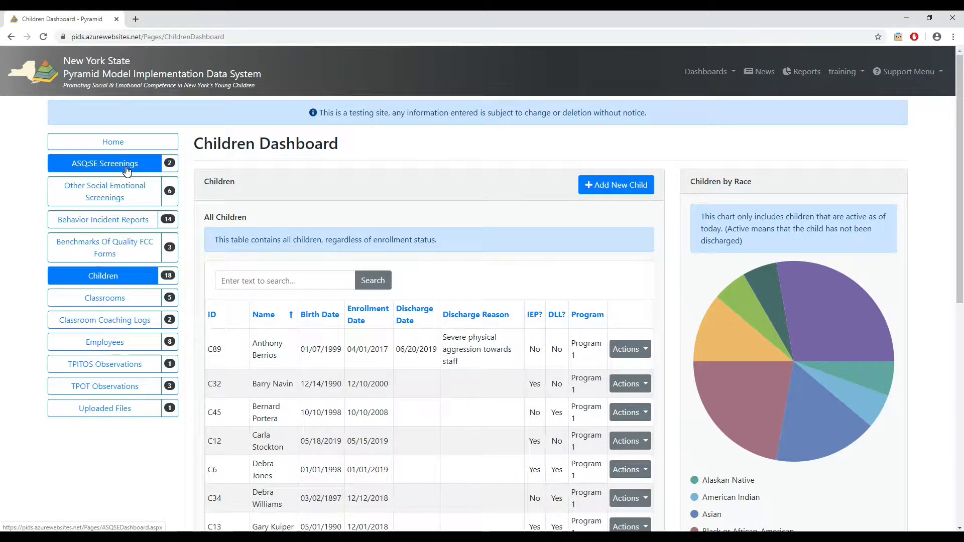
{"action": "left_click", "coordinate": [269, 277]}
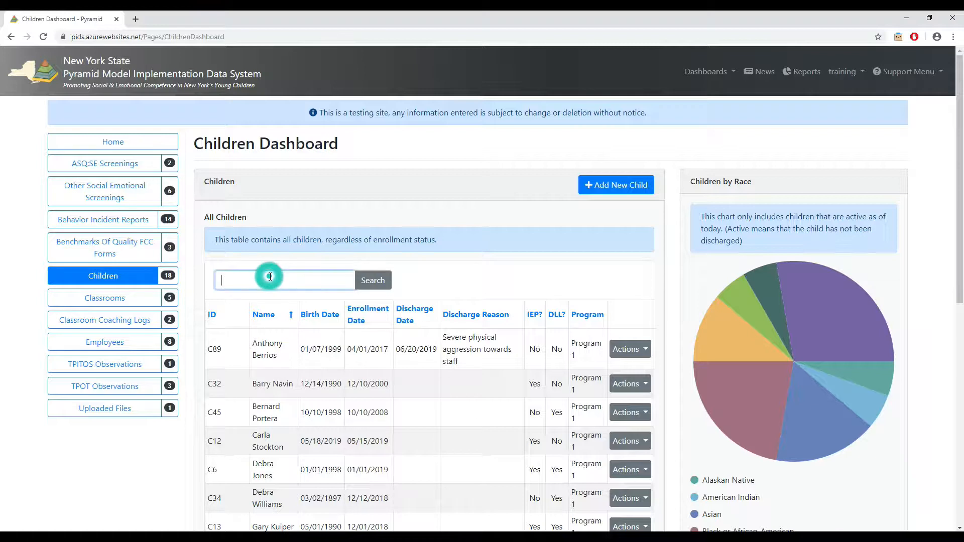
{"action": "type", "text": "program 1 chil"}
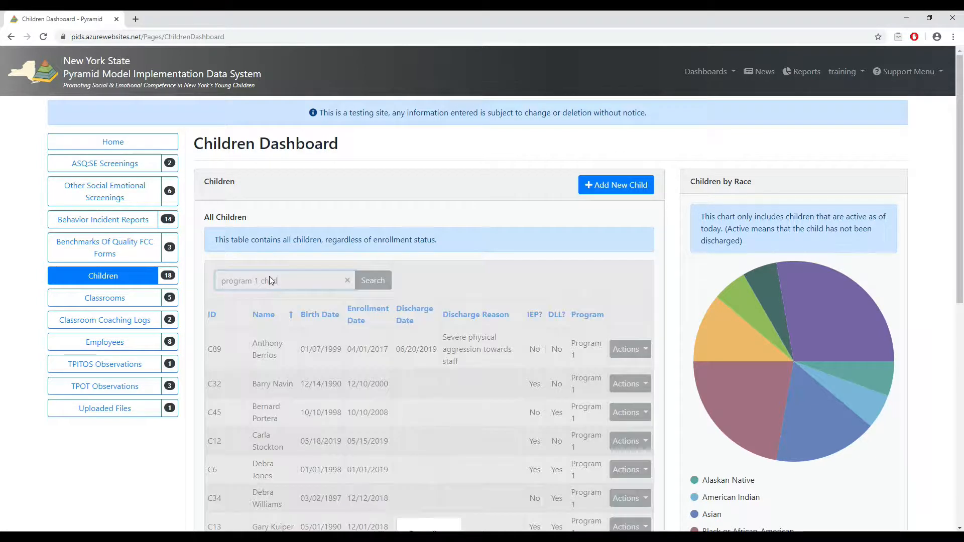
{"action": "type", "text": "d"}
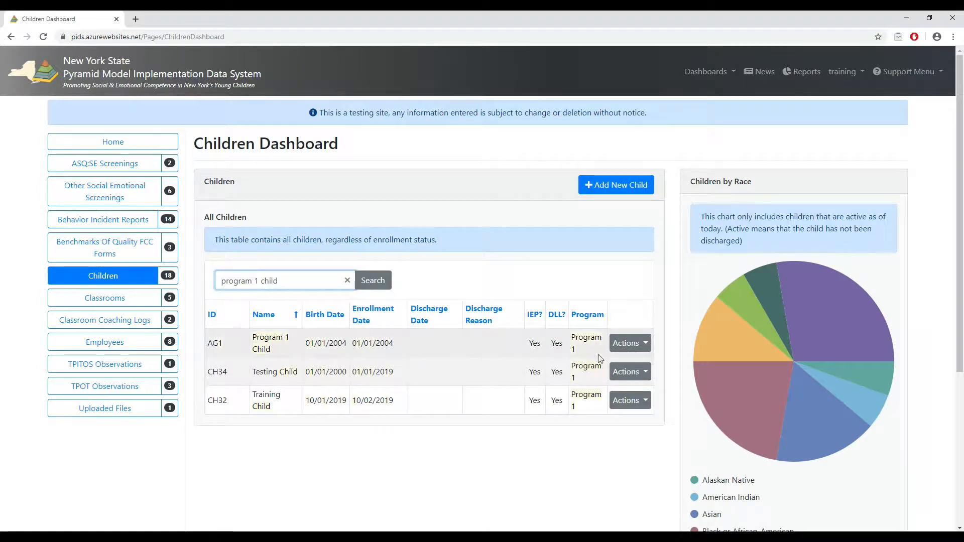
{"action": "left_click", "coordinate": [628, 343]}
{"action": "left_click", "coordinate": [619, 396]}
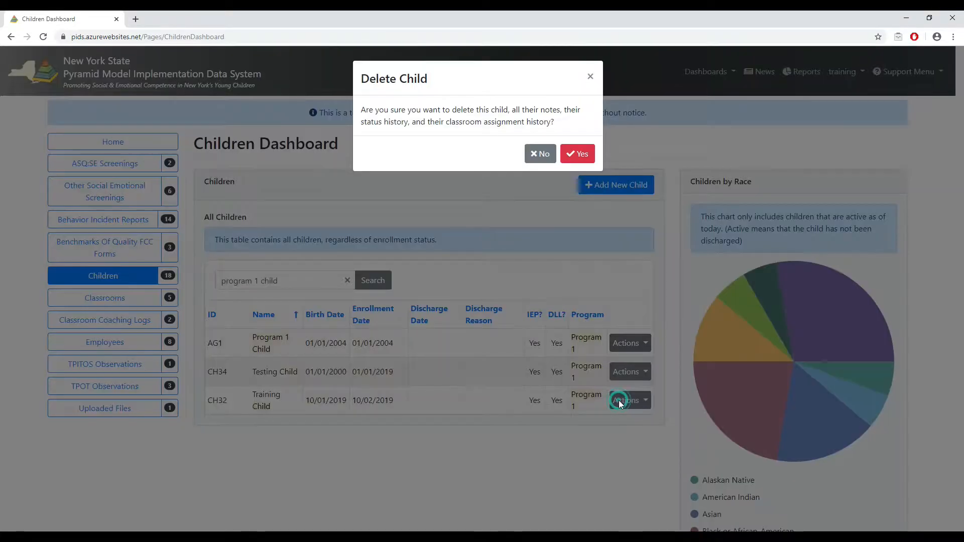
{"action": "left_click", "coordinate": [591, 153]}
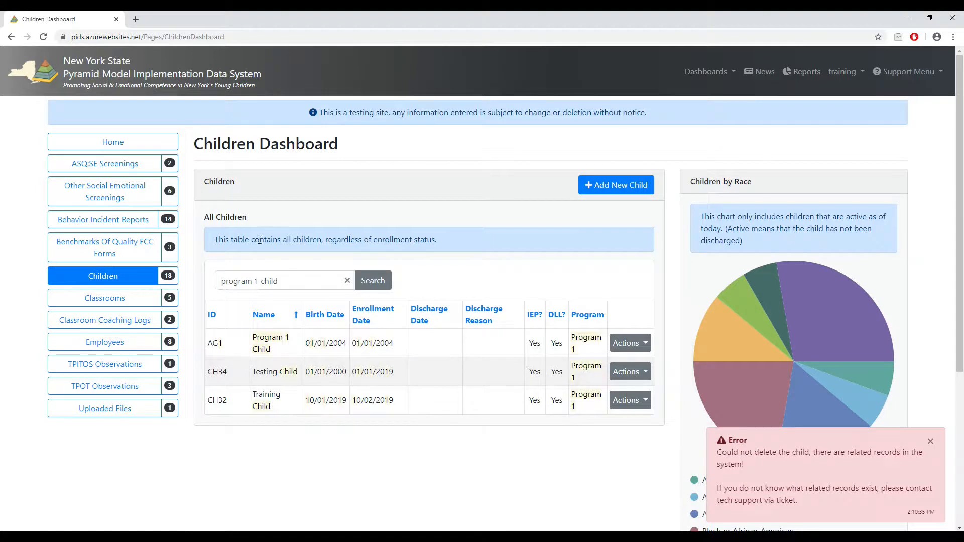
Open the 10/16/2019 ASQ:SE screening for editing and look through the children available for its Child field.
{"action": "left_click", "coordinate": [151, 170]}
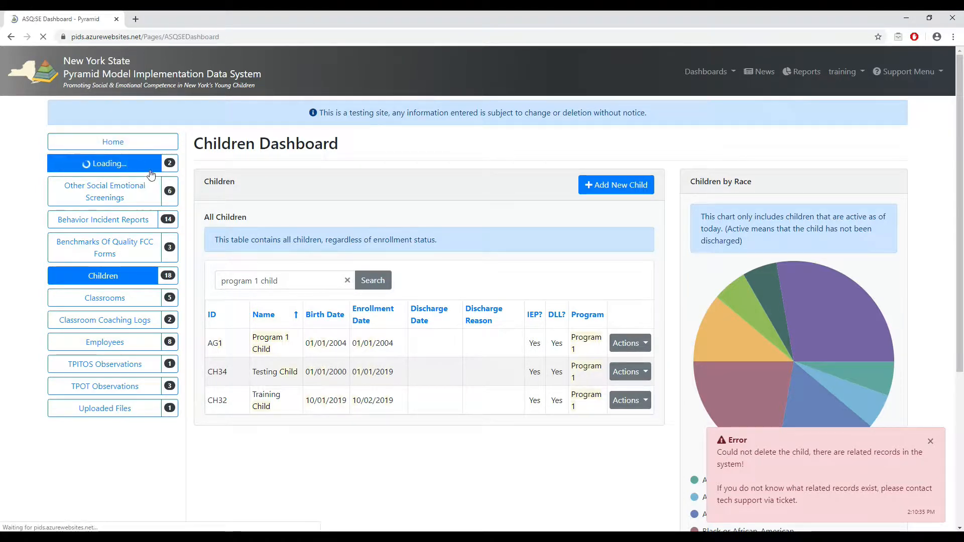
{"action": "left_click", "coordinate": [625, 329]}
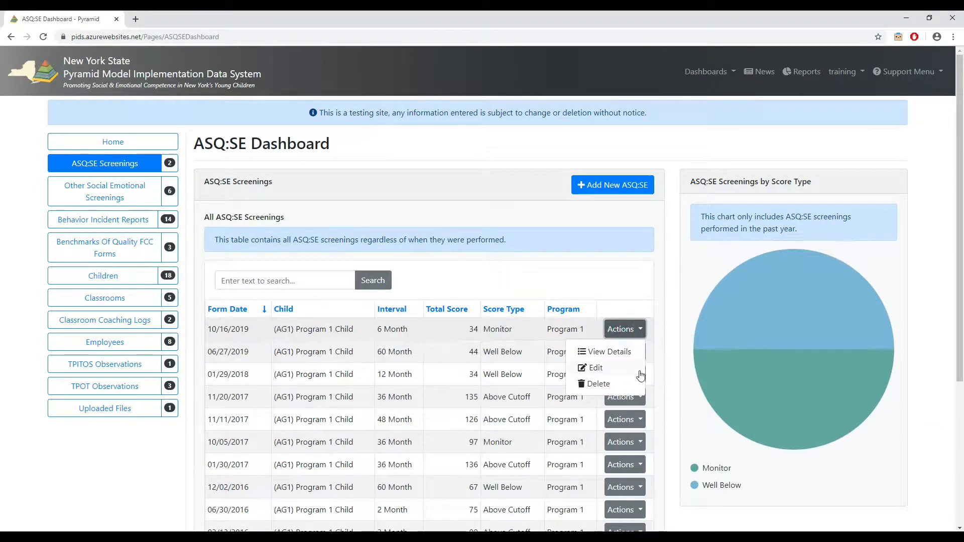
{"action": "left_click", "coordinate": [639, 371]}
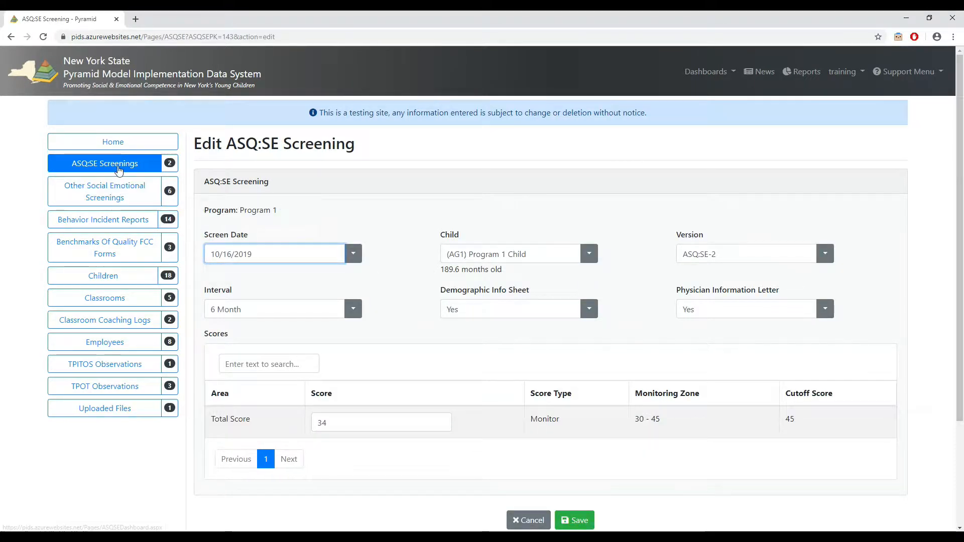
{"action": "left_click", "coordinate": [590, 259]}
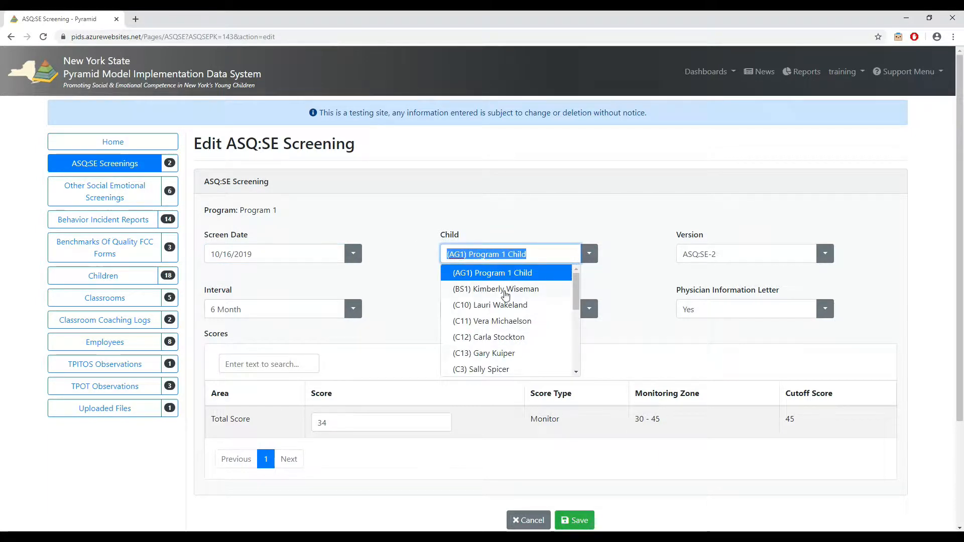
{"action": "left_click", "coordinate": [403, 237]}
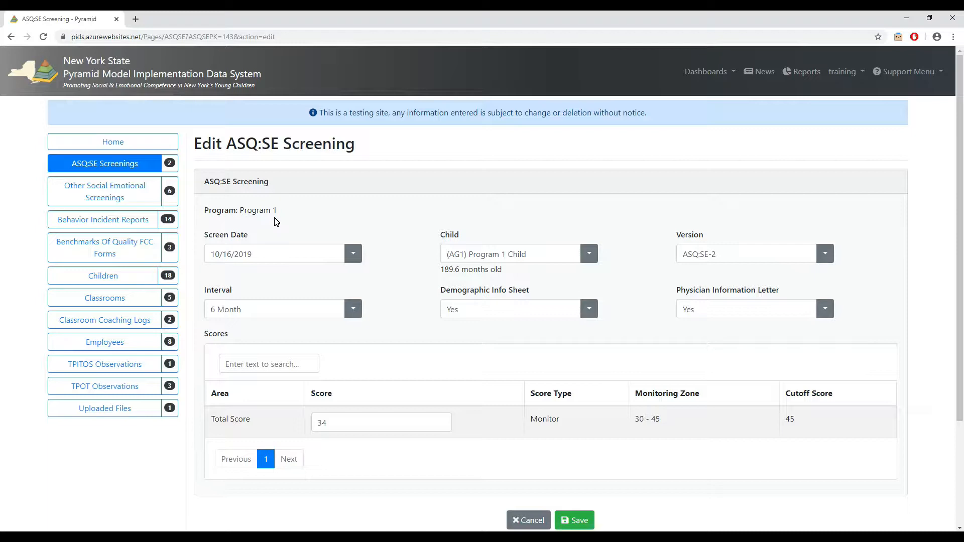
Search the children list for "program 1 child" and open the record of child AG1 for editing.
{"action": "left_click", "coordinate": [151, 278]}
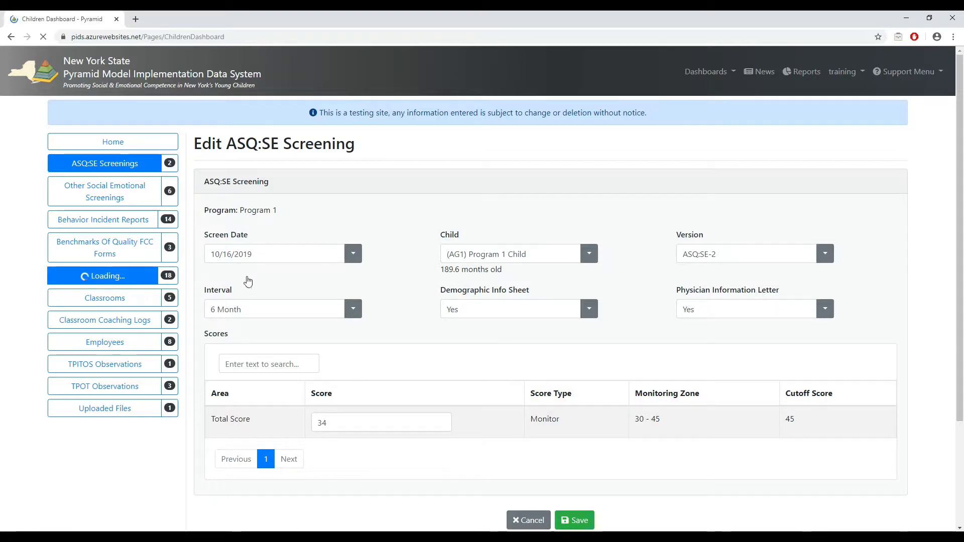
{"action": "left_click", "coordinate": [300, 282]}
{"action": "type", "text": "p"}
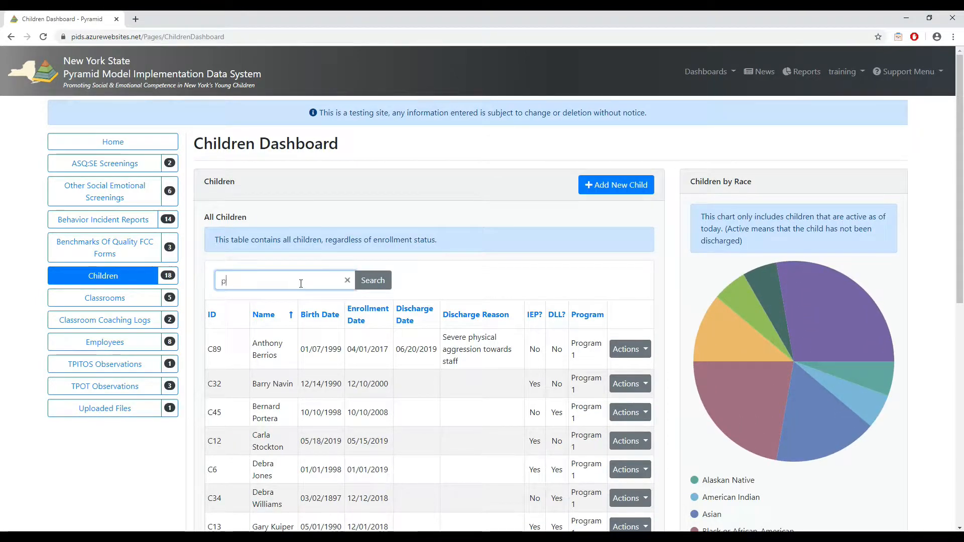
{"action": "type", "text": "rogram 1 child"}
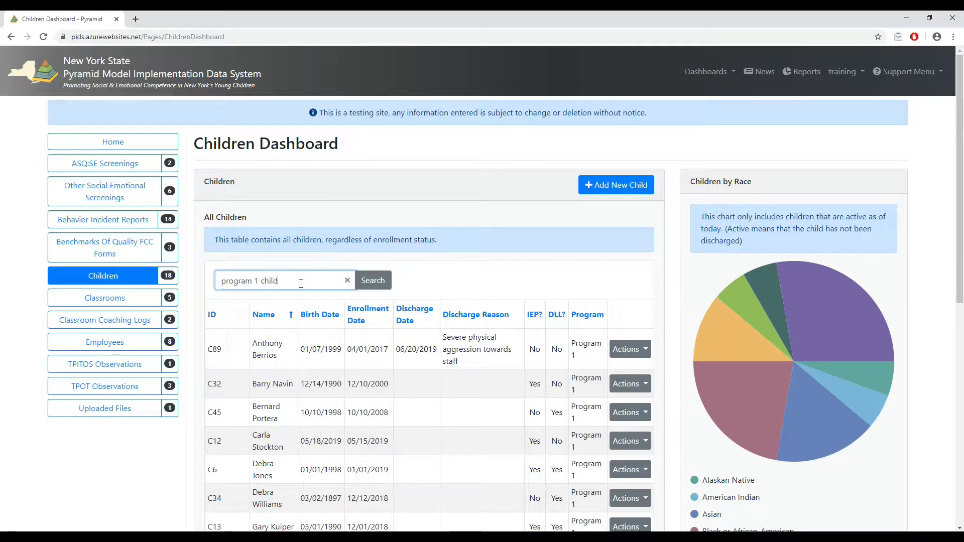
{"action": "key", "text": "Return"}
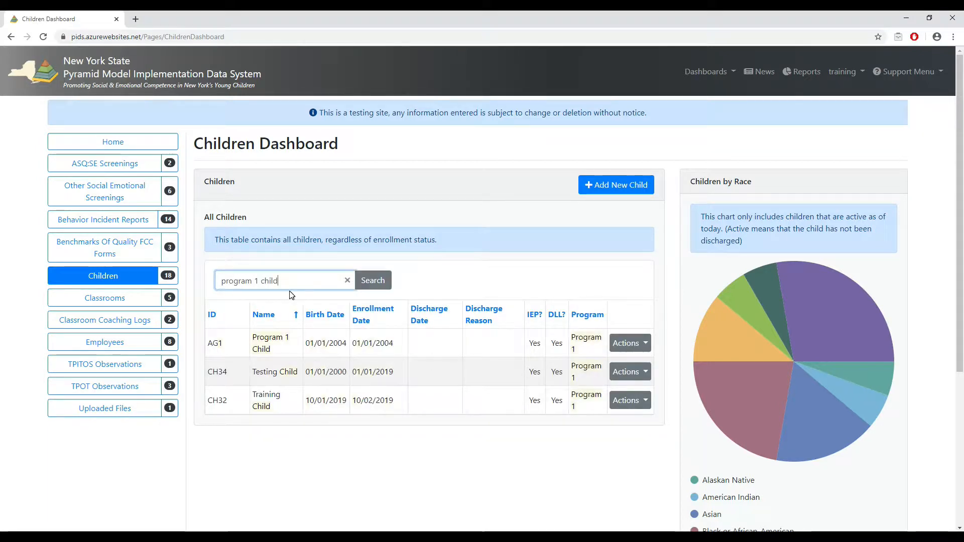
{"action": "left_click", "coordinate": [623, 343]}
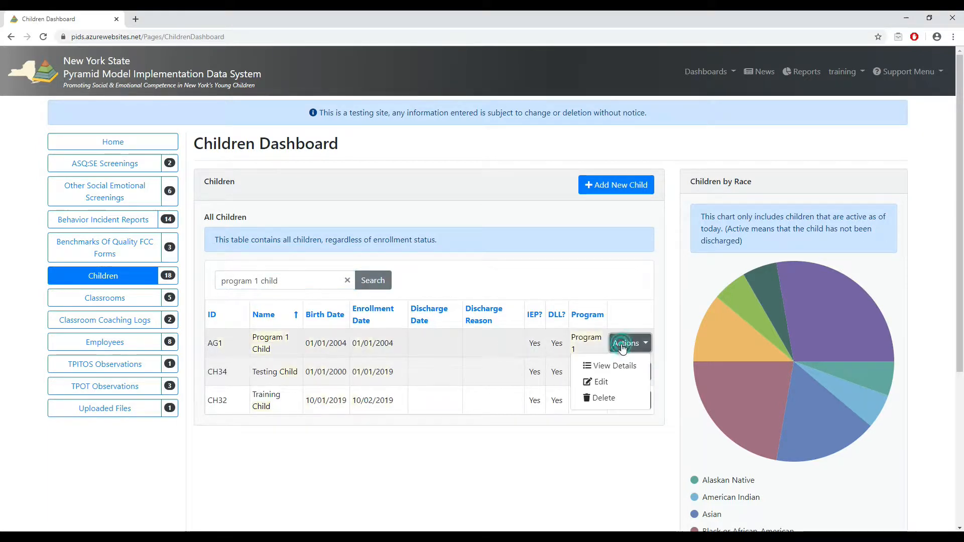
{"action": "left_click", "coordinate": [598, 381]}
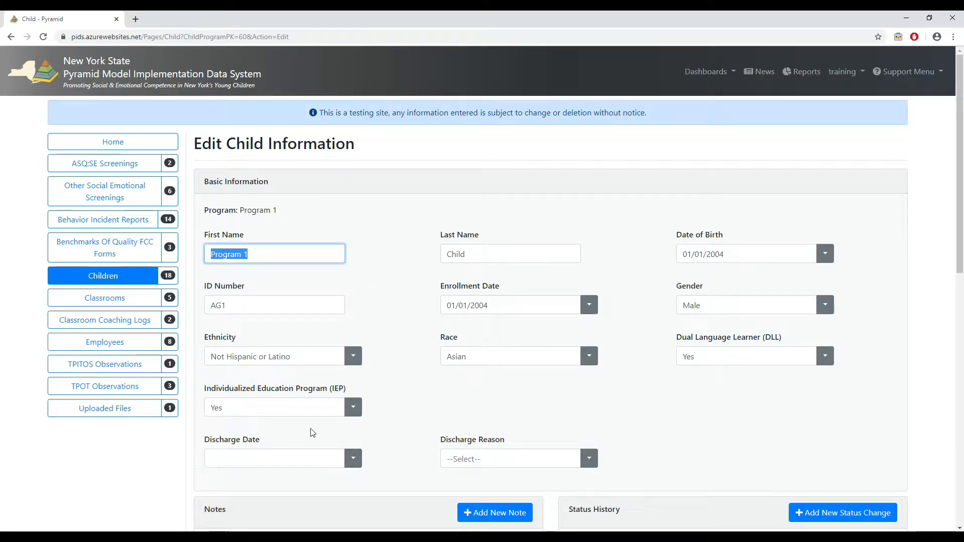
Enter discharge date 10/01/2019 with the reason "Parent chose to leave the program" and try to save the child record.
{"action": "left_click", "coordinate": [354, 459]}
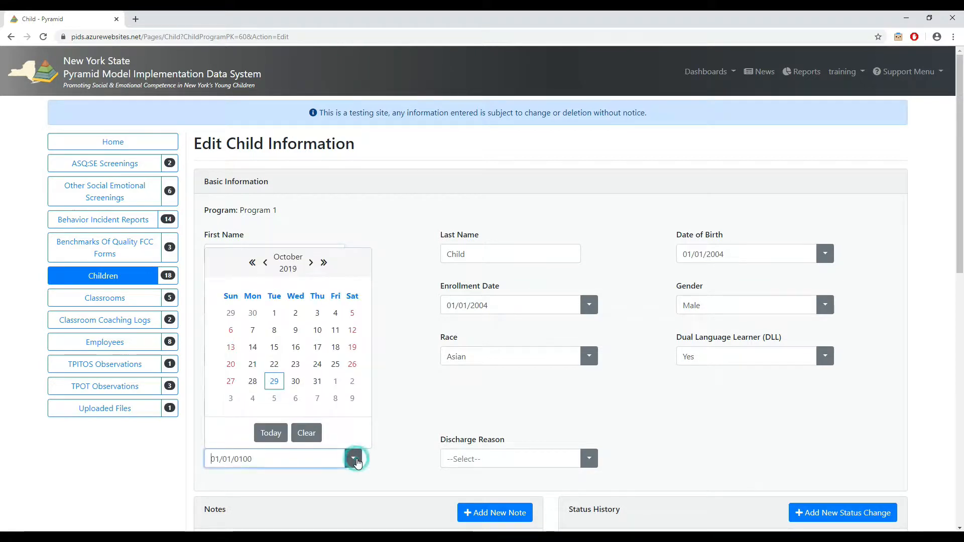
{"action": "left_click", "coordinate": [274, 316]}
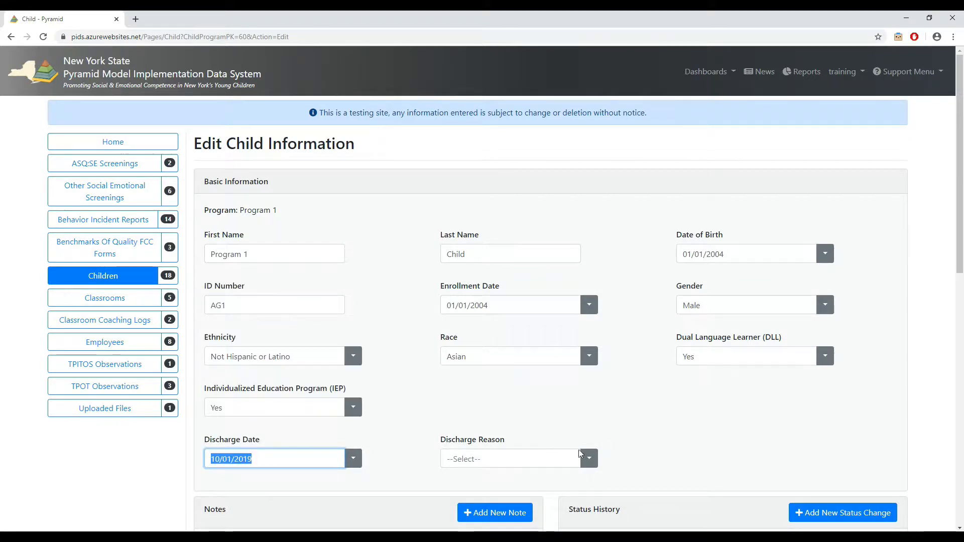
{"action": "left_click", "coordinate": [591, 468]}
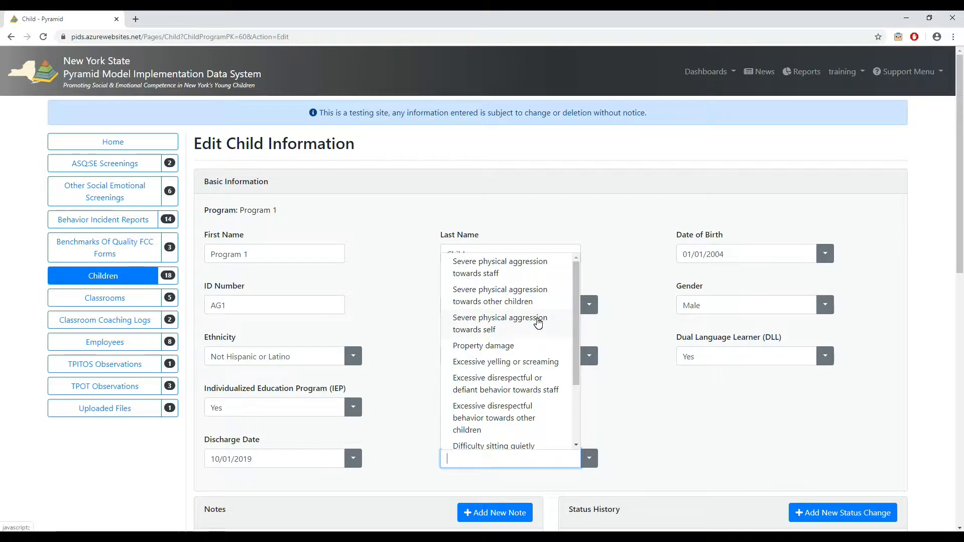
{"action": "scroll", "coordinate": [538, 323], "scroll_direction": "down", "scroll_amount": 3}
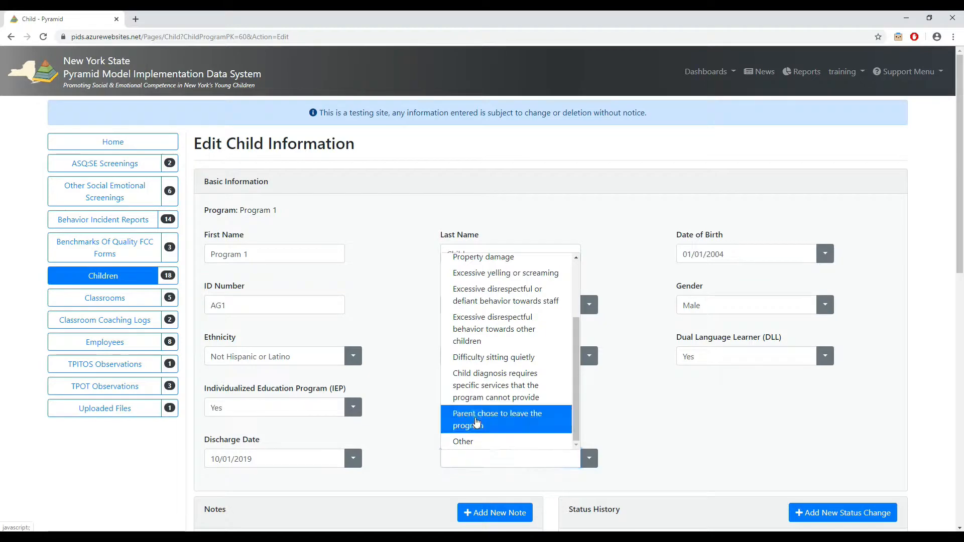
{"action": "left_click", "coordinate": [482, 429]}
{"action": "scroll", "coordinate": [405, 322], "scroll_direction": "down", "scroll_amount": 10}
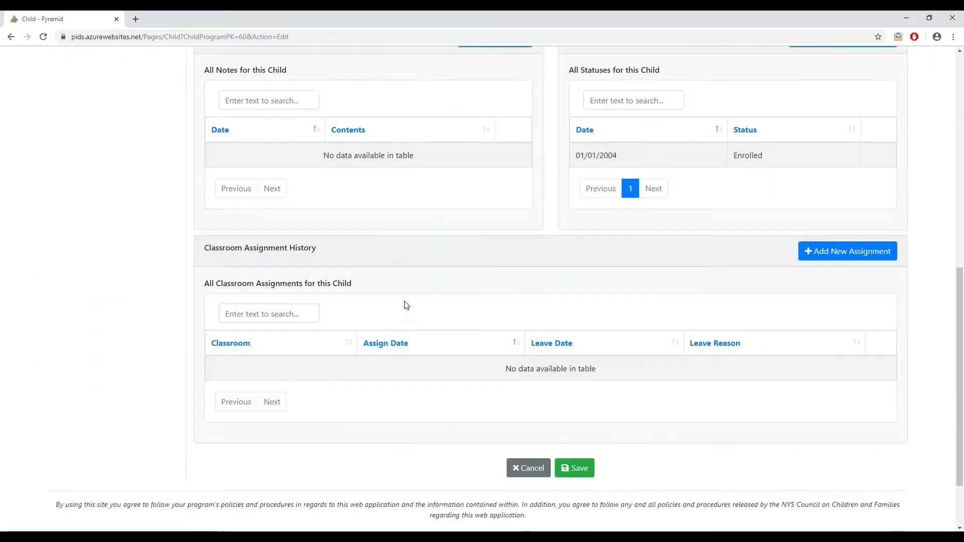
{"action": "left_click", "coordinate": [575, 441]}
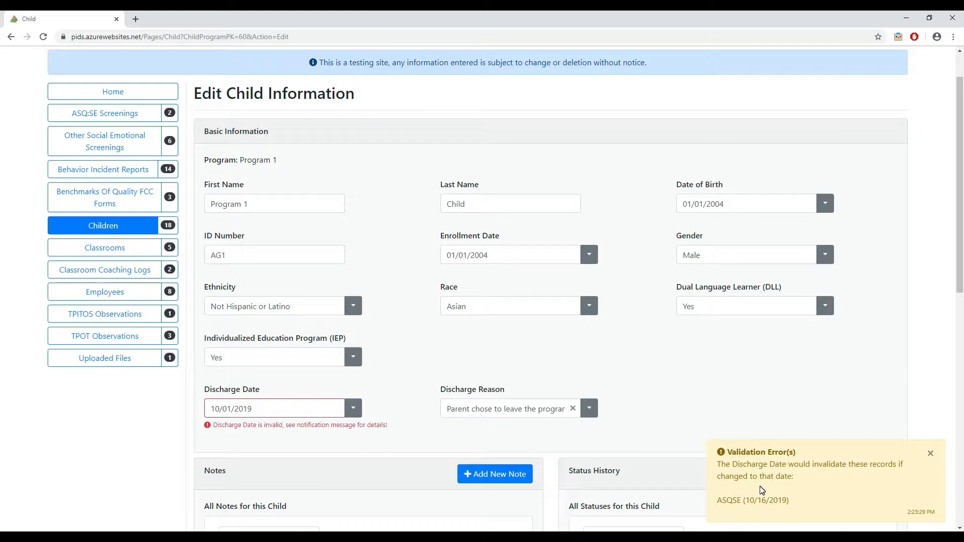
Set the child's discharge date to 10/17/2019 and save the record.
{"action": "left_click", "coordinate": [354, 408]}
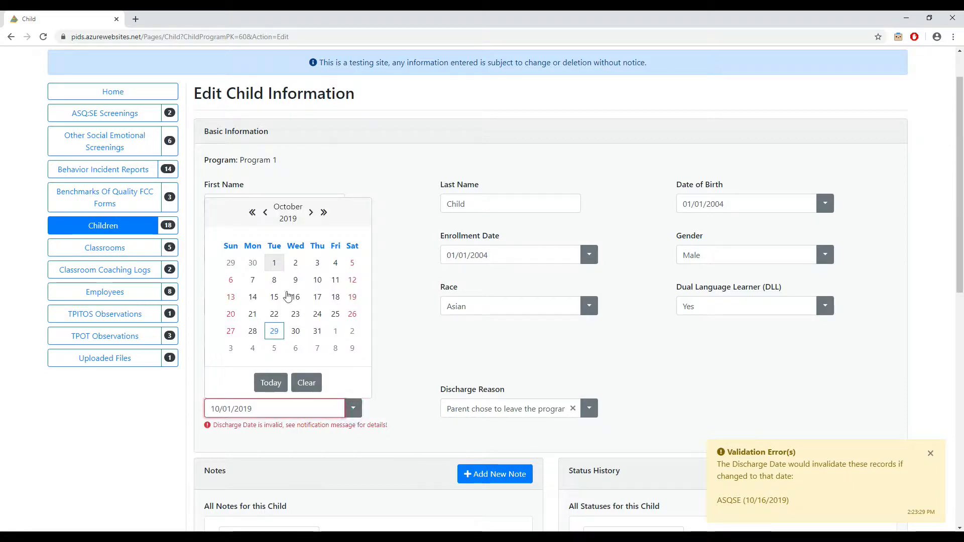
{"action": "left_click", "coordinate": [317, 297]}
{"action": "scroll", "coordinate": [417, 339], "scroll_direction": "down", "scroll_amount": 2}
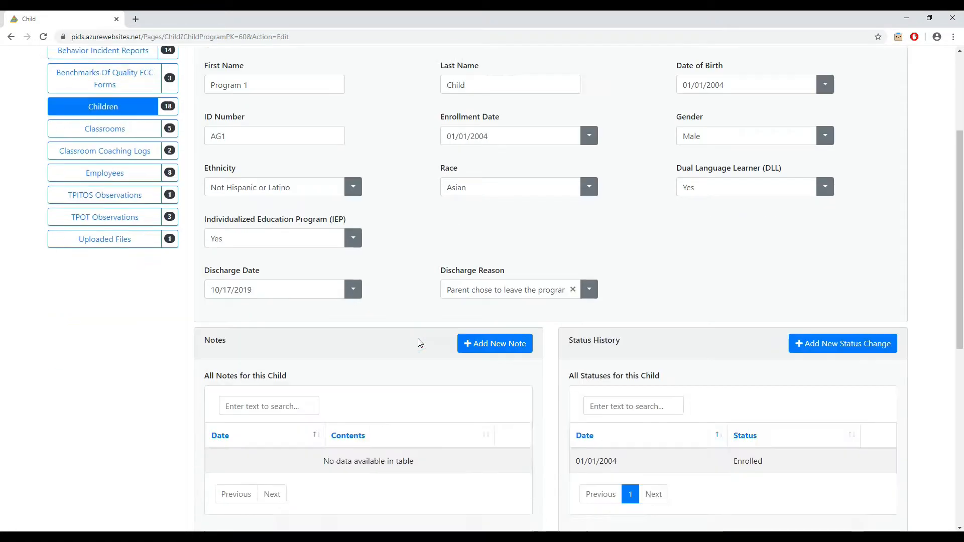
{"action": "scroll", "coordinate": [418, 339], "scroll_direction": "down", "scroll_amount": 7}
{"action": "left_click", "coordinate": [577, 386]}
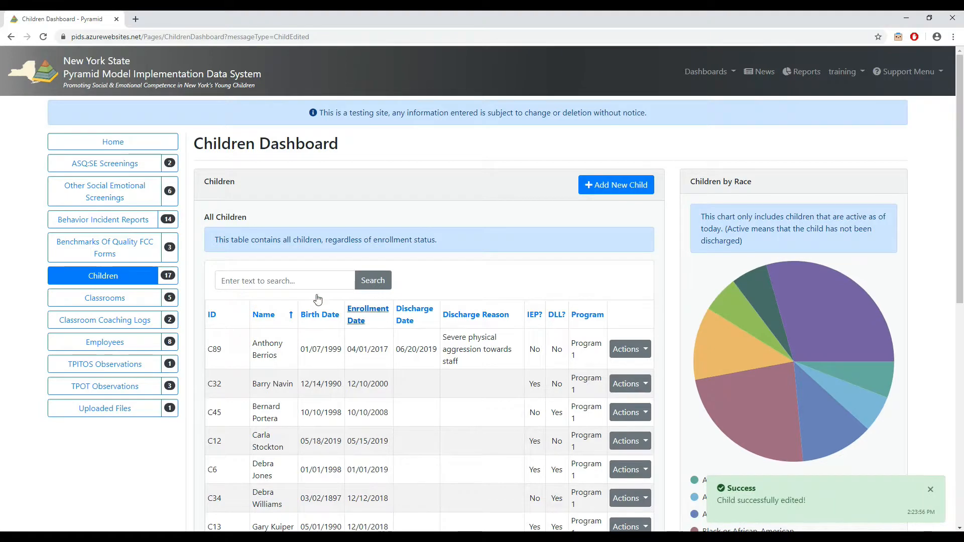
Open the 10/16/2019 ASQ:SE screening of child AG1 for editing.
{"action": "left_click", "coordinate": [129, 170]}
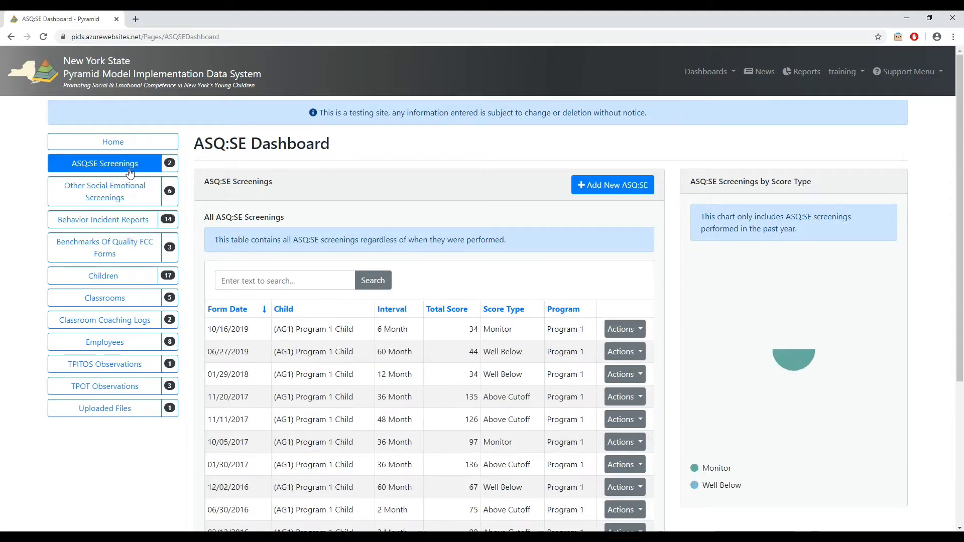
{"action": "left_click", "coordinate": [624, 330]}
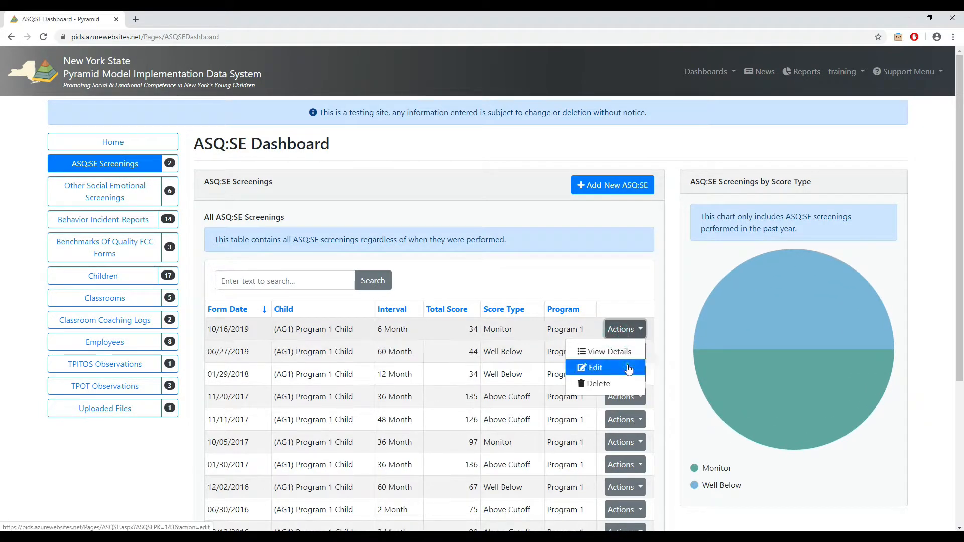
{"action": "left_click", "coordinate": [628, 370]}
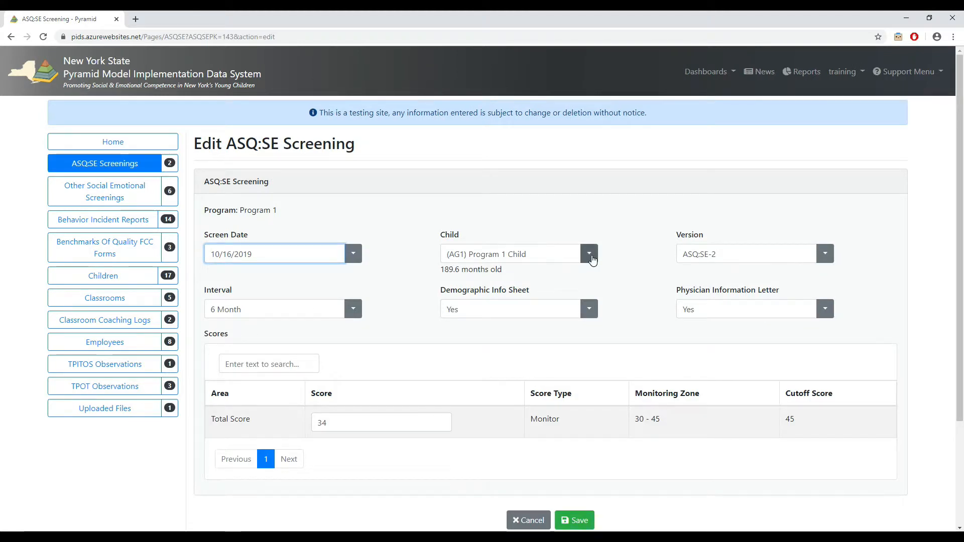
Try screen date 10/18/2019 for the screening and look for child AG1 among the children available in the Child field.
{"action": "left_click", "coordinate": [353, 254]}
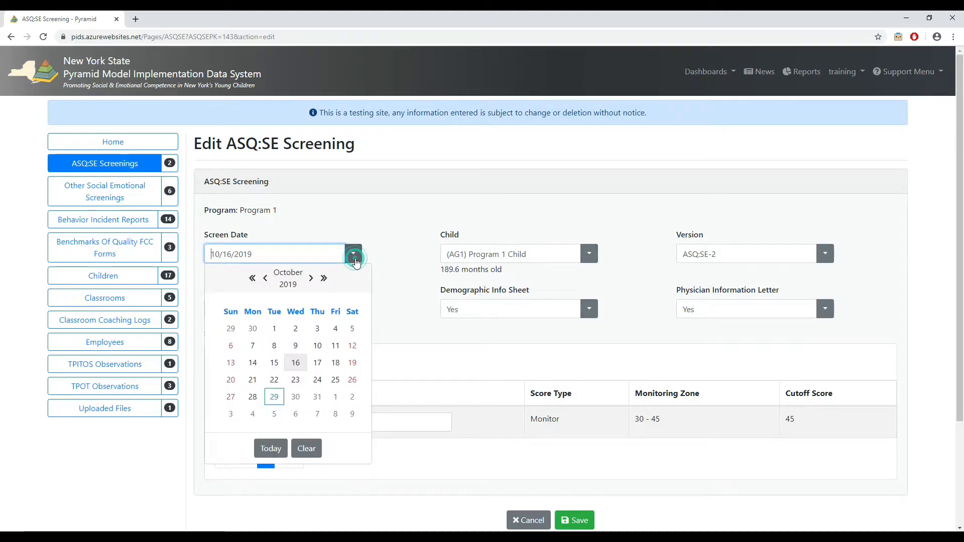
{"action": "left_click", "coordinate": [336, 363]}
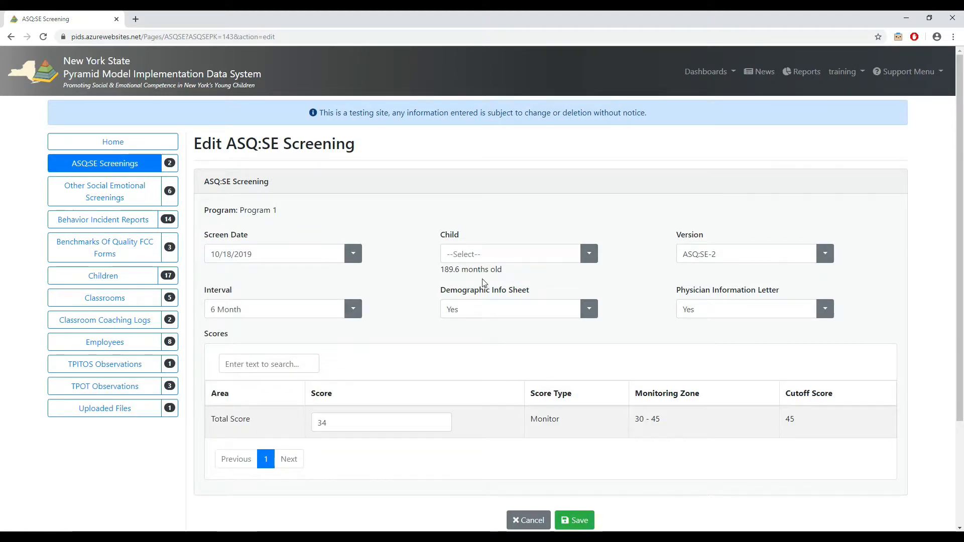
{"action": "left_click", "coordinate": [506, 260]}
{"action": "type", "text": "pg"}
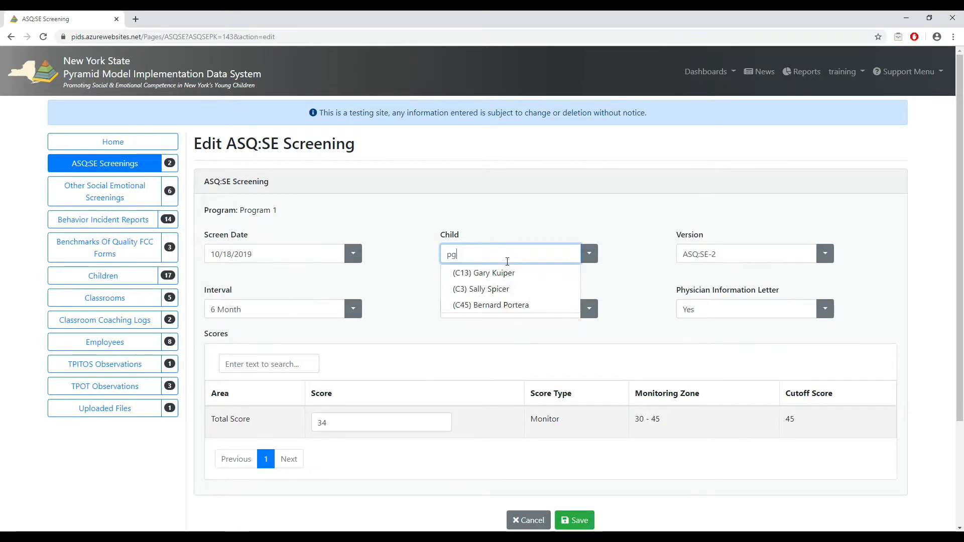
{"action": "key", "text": "BackSpace"}
{"action": "key", "text": "BackSpace"}
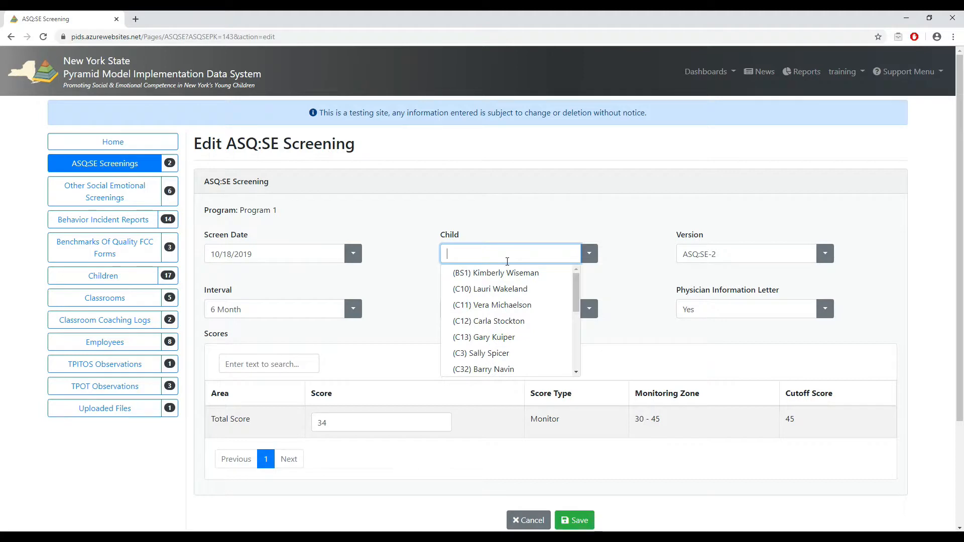
{"action": "left_click", "coordinate": [407, 235]}
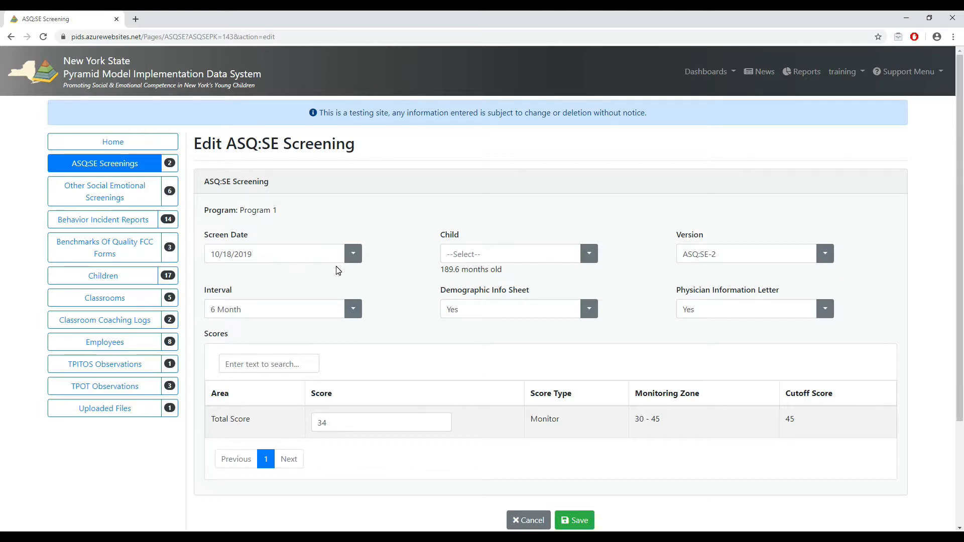
Set the screen date to 10/15/2019, select child AG1 as the screened child, and save the screening.
{"action": "left_click", "coordinate": [353, 255]}
{"action": "left_click", "coordinate": [274, 363]}
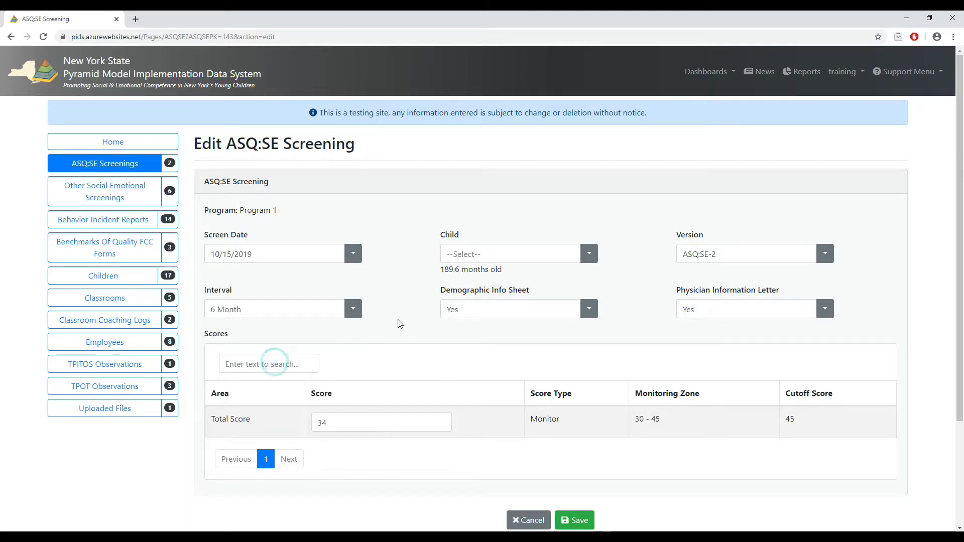
{"action": "left_click", "coordinate": [594, 258]}
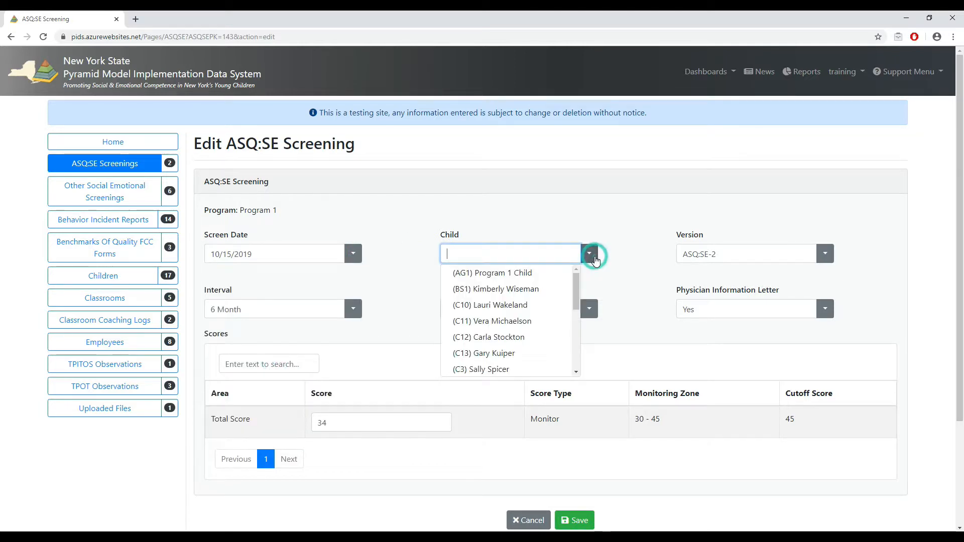
{"action": "left_click", "coordinate": [535, 277]}
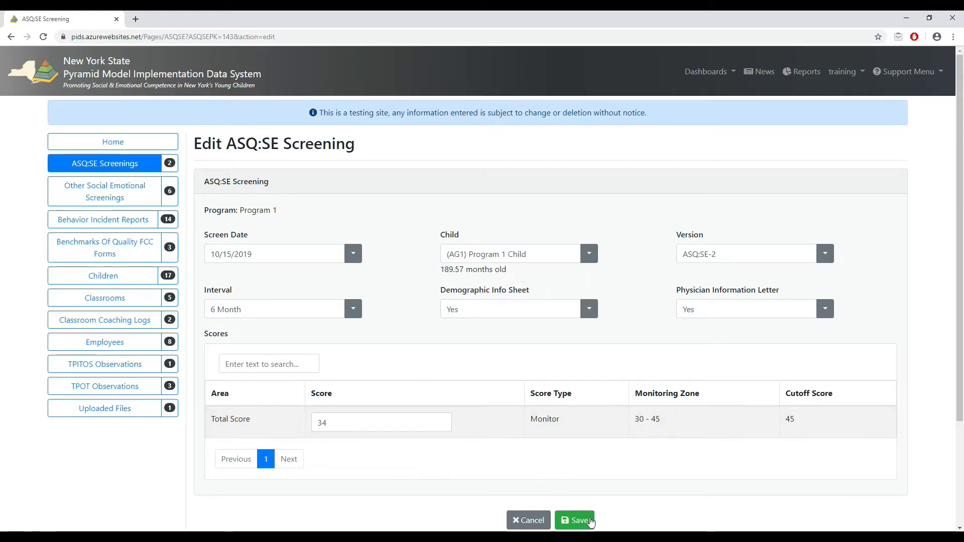
{"action": "left_click", "coordinate": [575, 520]}
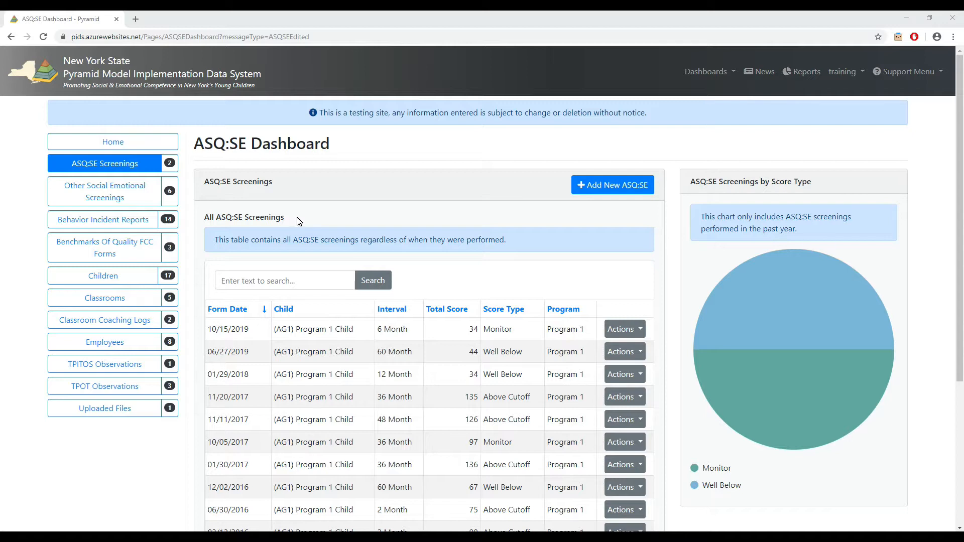
Search the employees by first name for the teacher and classroom coach hired 07/01/2018 and open that record for editing.
{"action": "left_click", "coordinate": [110, 341]}
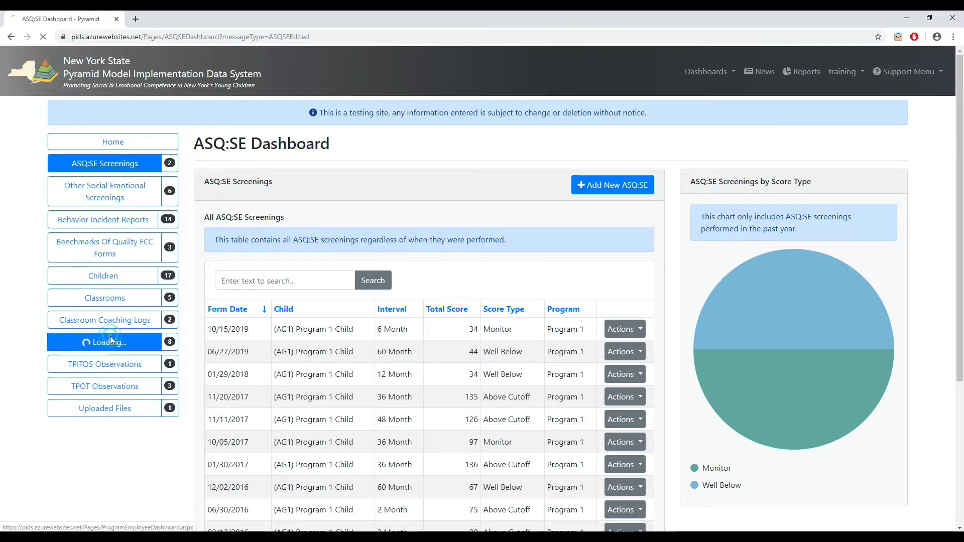
{"action": "left_click", "coordinate": [288, 273]}
{"action": "type", "text": "b"}
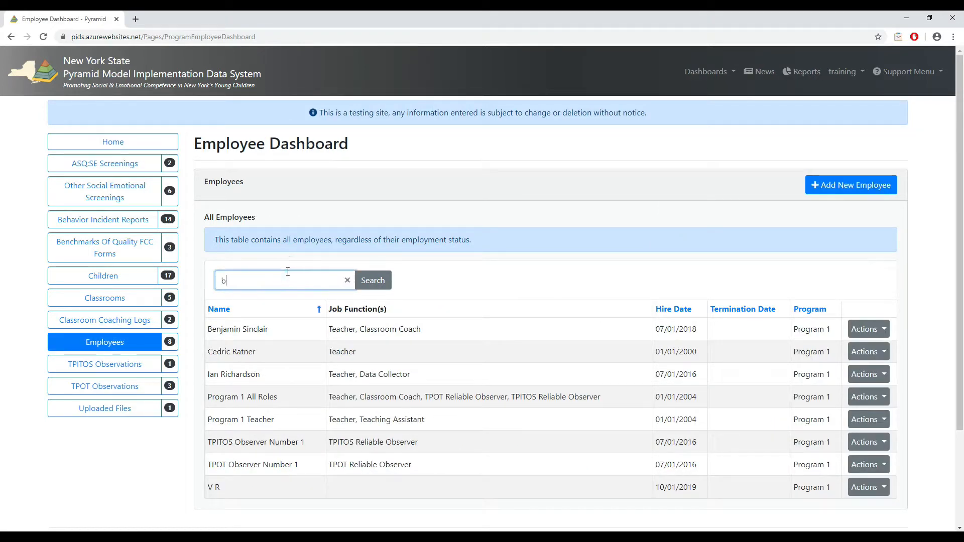
{"action": "type", "text": "enjamin"}
{"action": "key", "text": "Return"}
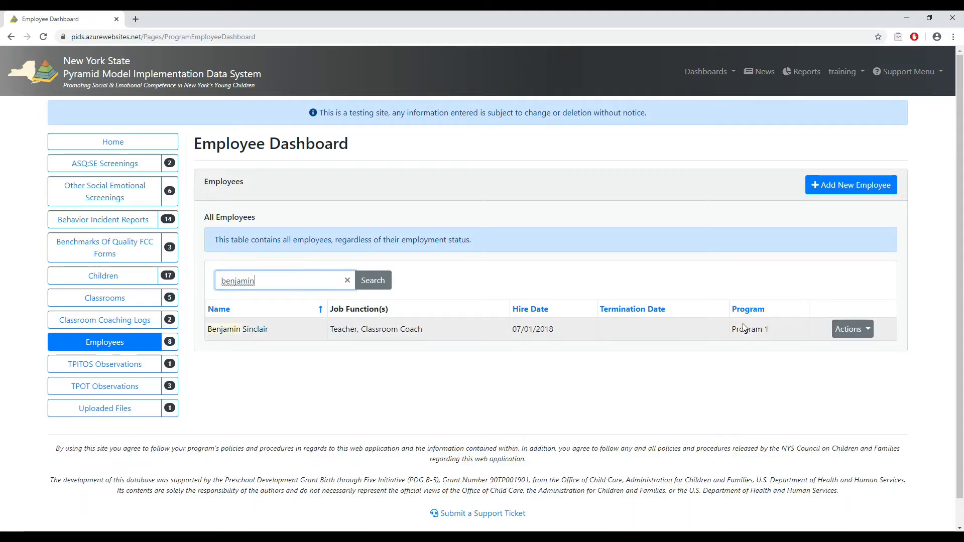
{"action": "left_click", "coordinate": [846, 330]}
{"action": "left_click", "coordinate": [857, 365]}
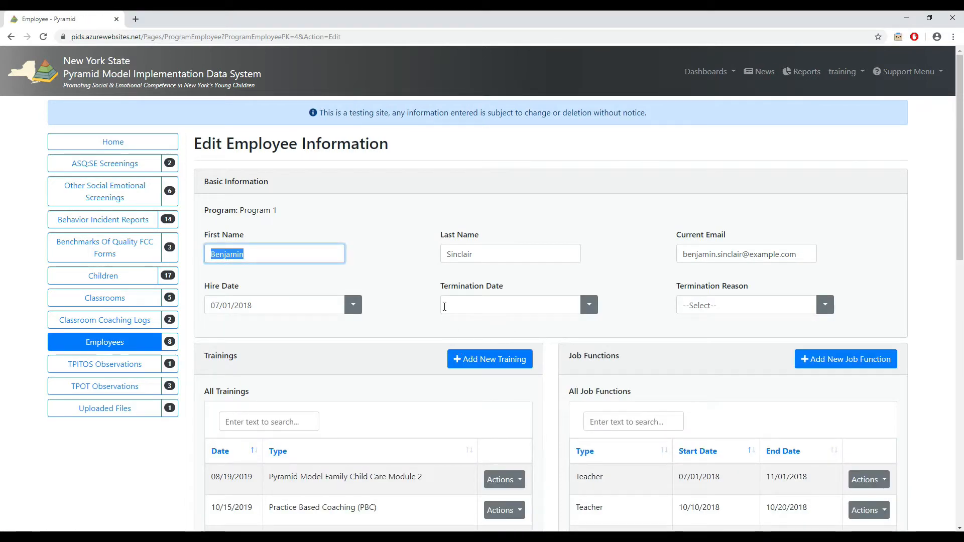
Enter termination date 10/29/2019 with the reason "Employee left the program" and save the employee record.
{"action": "left_click", "coordinate": [597, 307]}
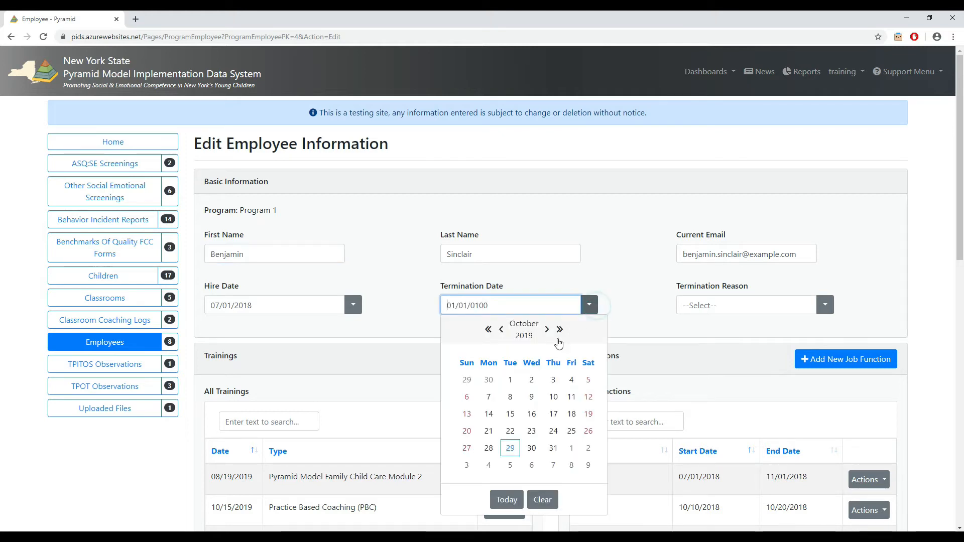
{"action": "left_click", "coordinate": [510, 448]}
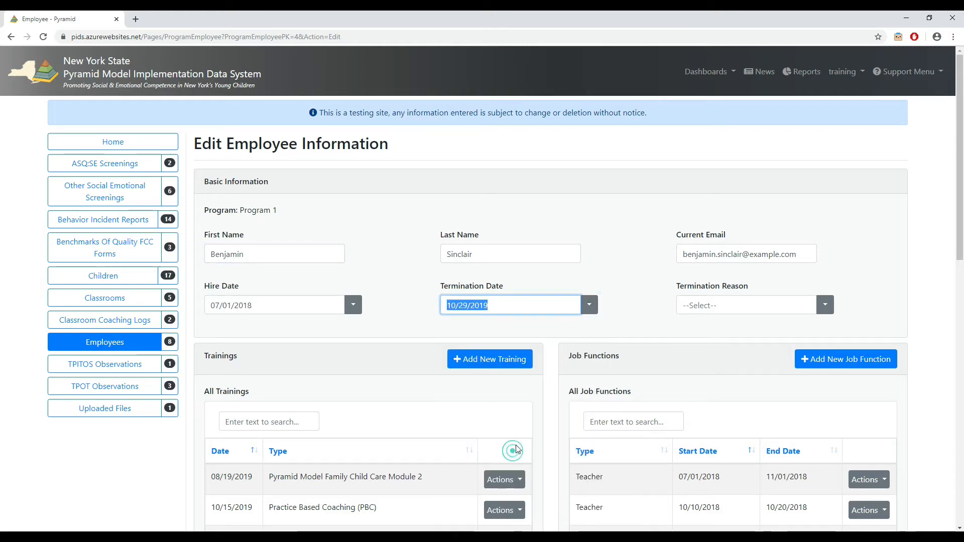
{"action": "left_click", "coordinate": [826, 307]}
{"action": "left_click", "coordinate": [728, 340]}
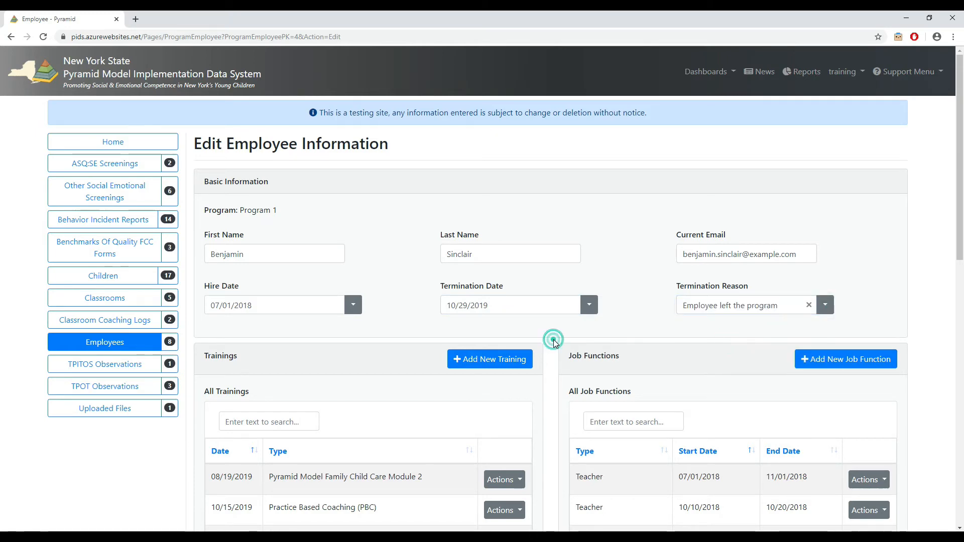
{"action": "scroll", "coordinate": [554, 342], "scroll_direction": "down", "scroll_amount": 9}
{"action": "scroll", "coordinate": [555, 344], "scroll_direction": "down", "scroll_amount": 5}
{"action": "left_click", "coordinate": [577, 384]}
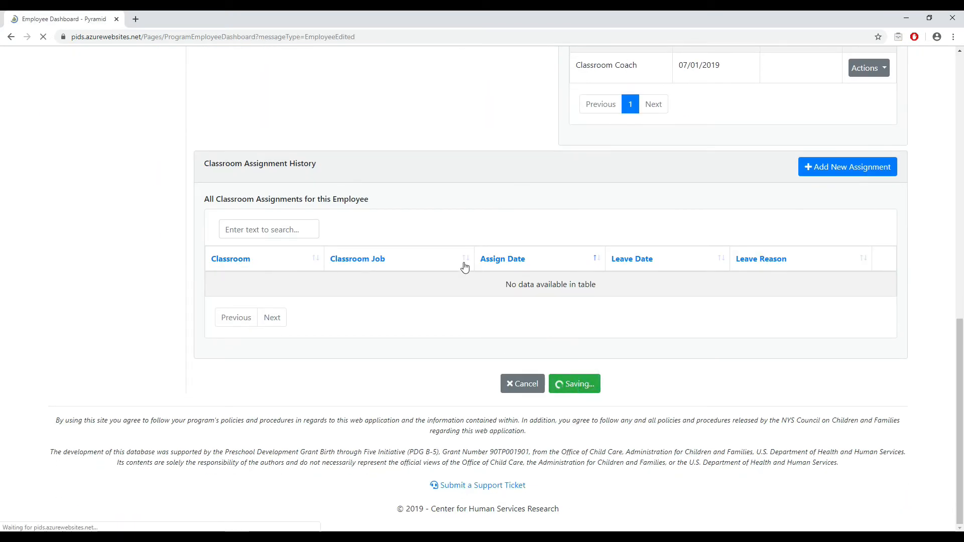